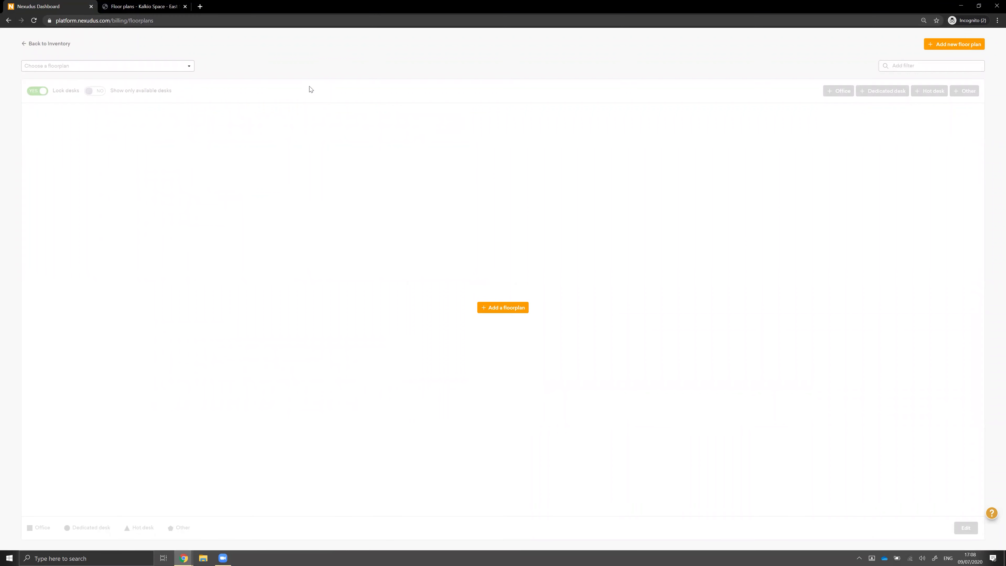
Step: Reload the floor plans page and sign in again with the saved account e-mail and password
{"action": "left_click", "coordinate": [163, 71]}
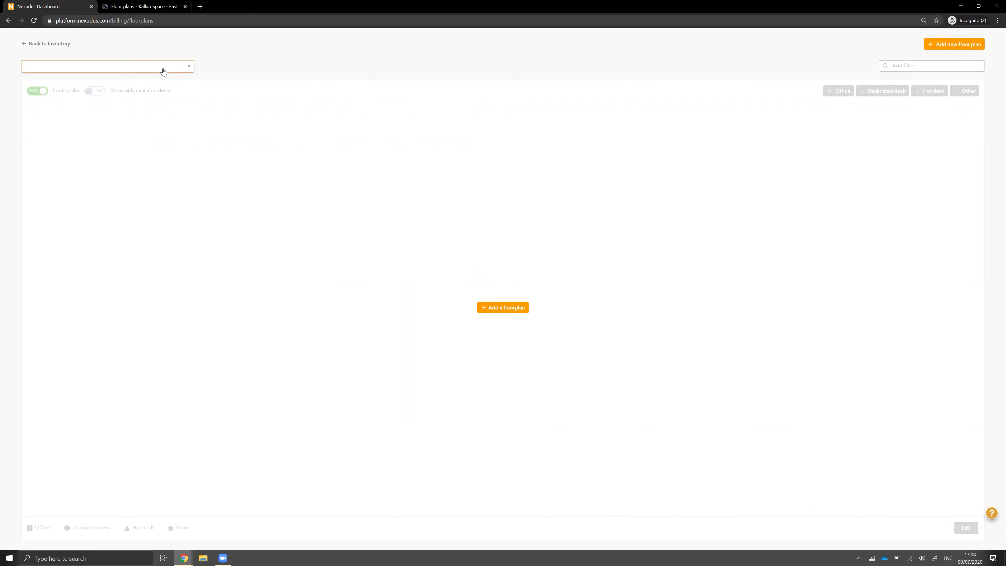
{"action": "left_click", "coordinate": [215, 69]}
{"action": "left_click", "coordinate": [57, 67]}
{"action": "left_click", "coordinate": [33, 21]}
{"action": "left_click", "coordinate": [505, 263]}
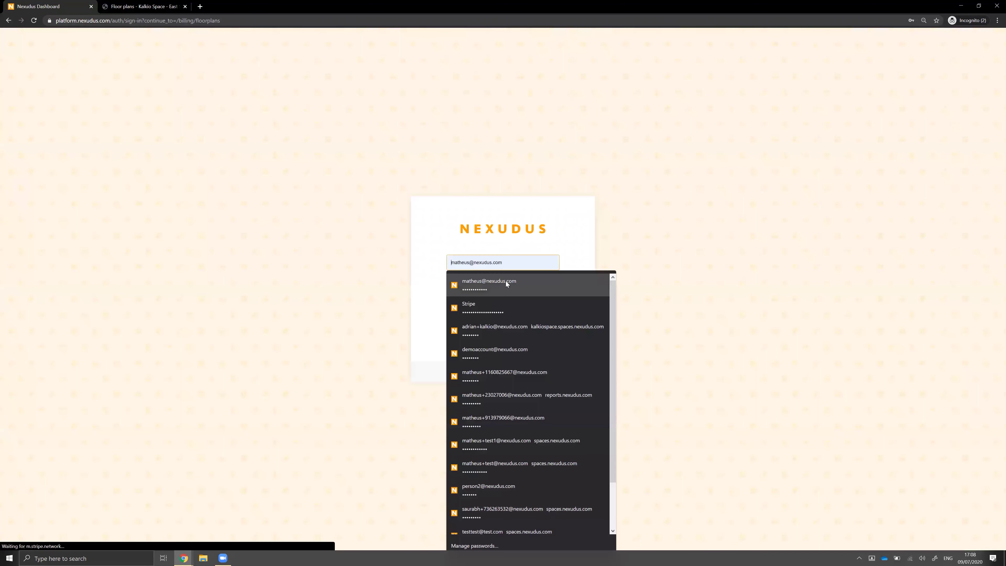
{"action": "left_click", "coordinate": [456, 297]}
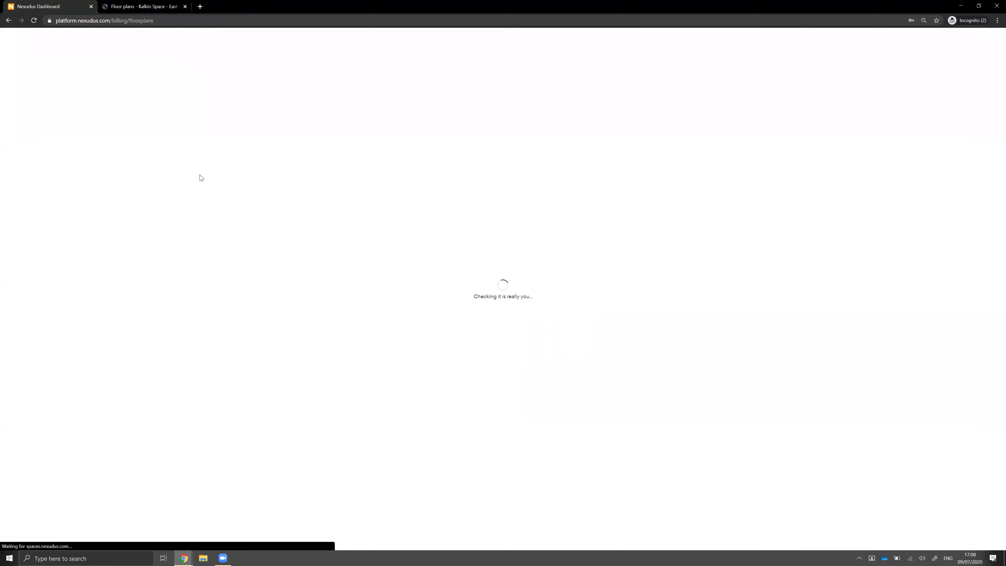
Step: Open the First Floor plan and view the details of the leftmost office and of Desk 1
{"action": "left_click", "coordinate": [127, 67]}
{"action": "left_click", "coordinate": [131, 89]}
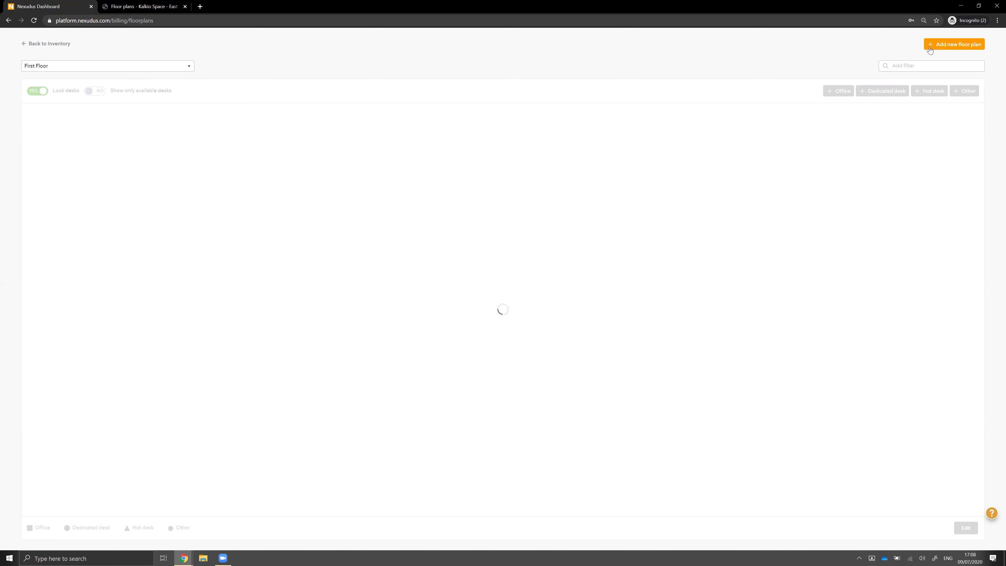
{"action": "left_click", "coordinate": [112, 18]}
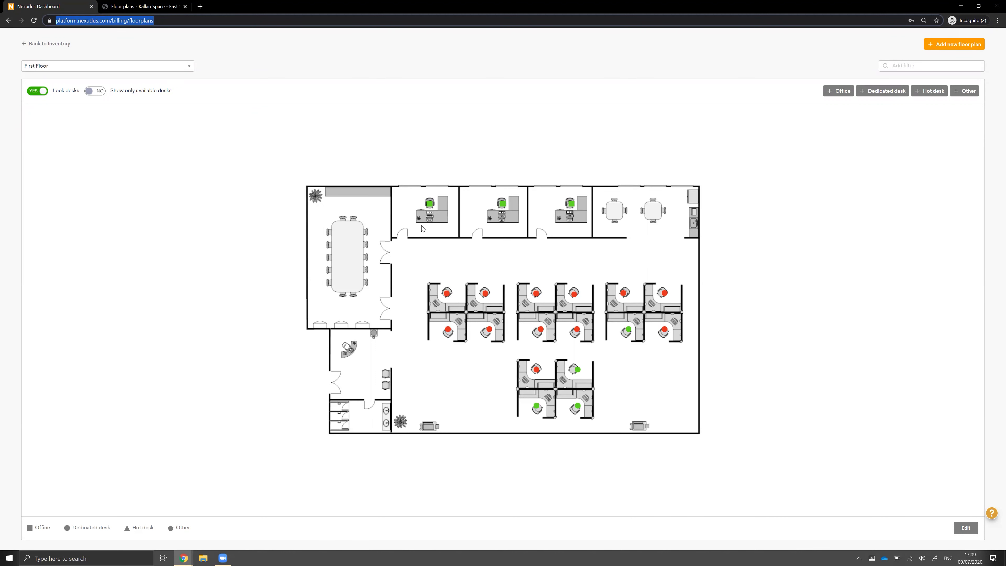
{"action": "left_click", "coordinate": [429, 207]}
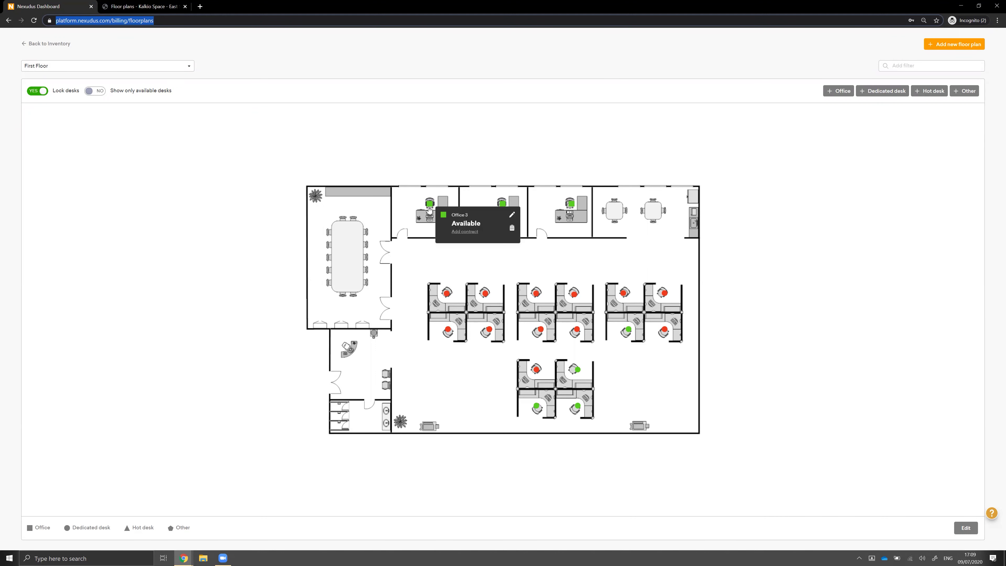
{"action": "left_click", "coordinate": [449, 294]}
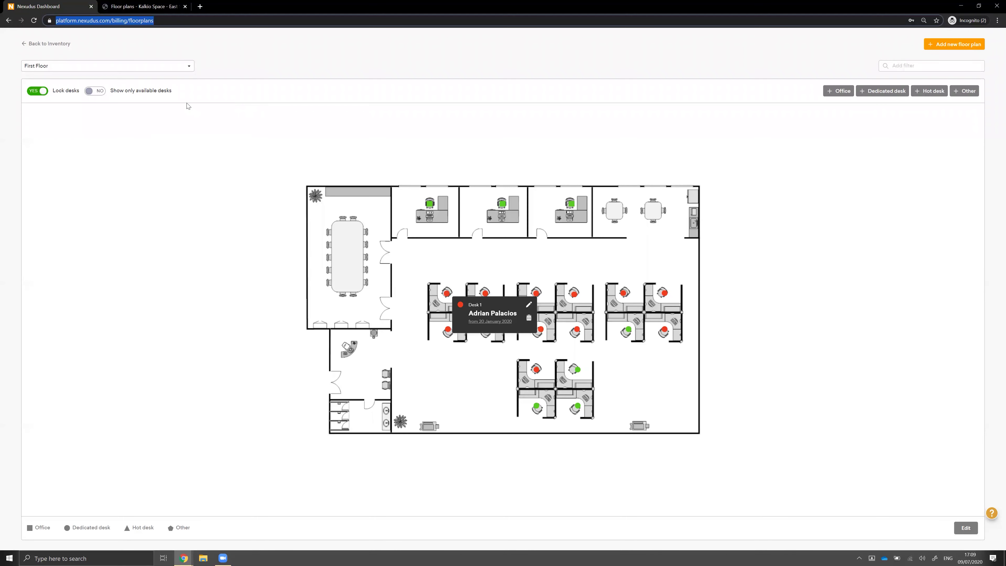
Step: Create a new floor plan named Second Floor with the office-layout image from the Desktop as its background, and save it
{"action": "left_click", "coordinate": [945, 48]}
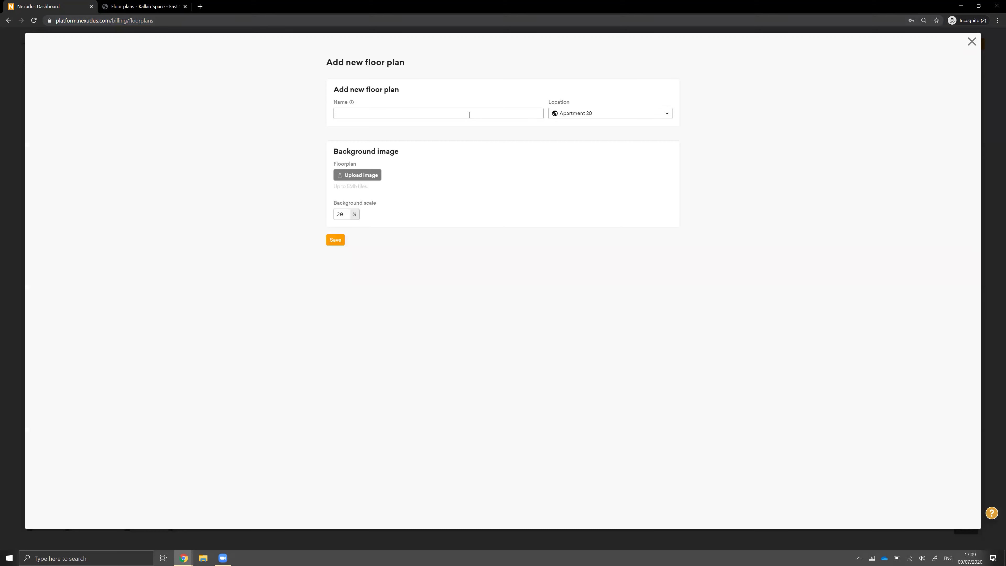
{"action": "left_click", "coordinate": [469, 114]}
{"action": "type", "text": "Second F"}
{"action": "left_click", "coordinate": [357, 176]}
{"action": "left_click", "coordinate": [123, 64]}
{"action": "left_click", "coordinate": [144, 56]}
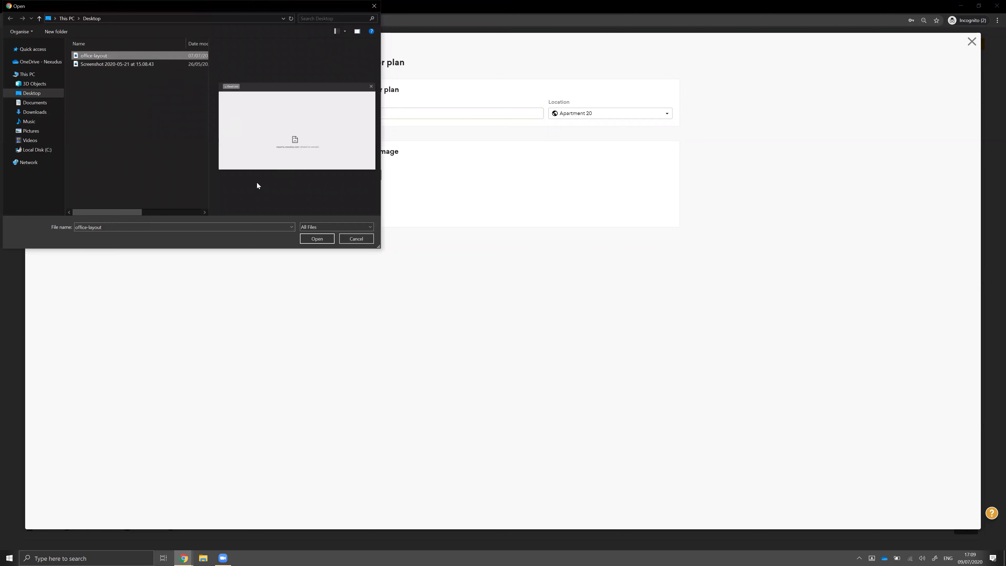
{"action": "left_click", "coordinate": [310, 240]}
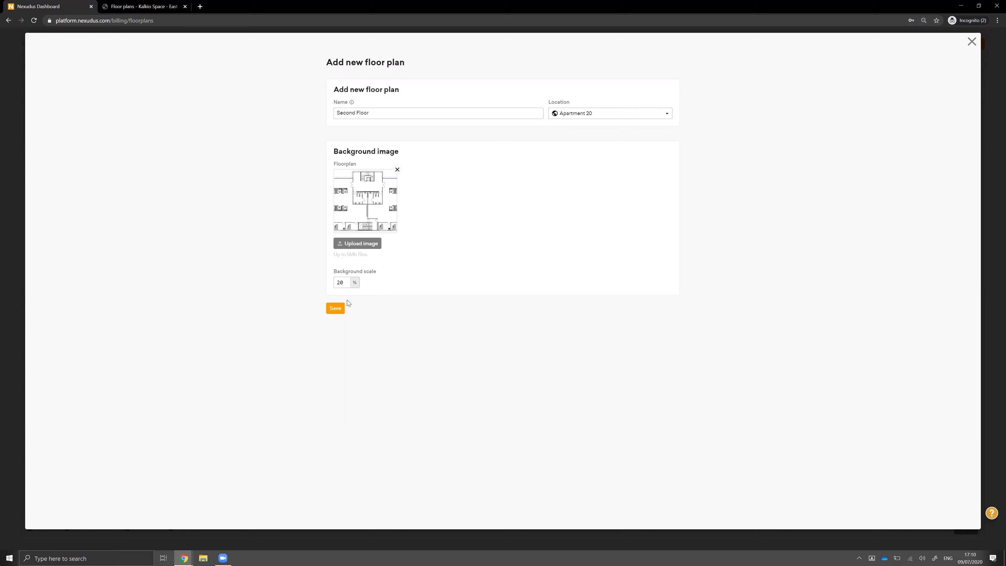
{"action": "left_click", "coordinate": [341, 308]}
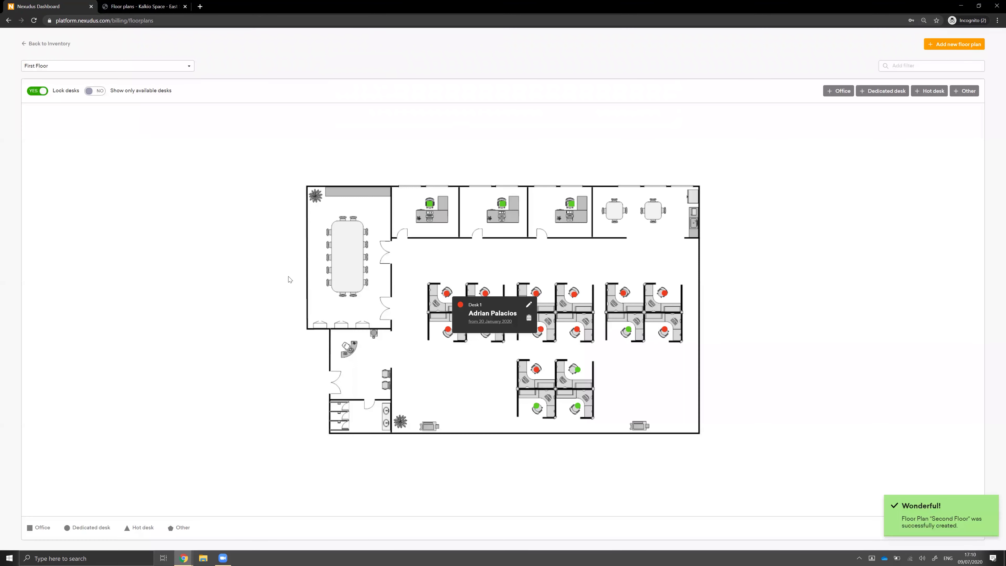
Step: Add an office unit to the Second Floor plan, unlock the desks and move the unit onto the desk in the upper-left room
{"action": "left_click", "coordinate": [157, 71]}
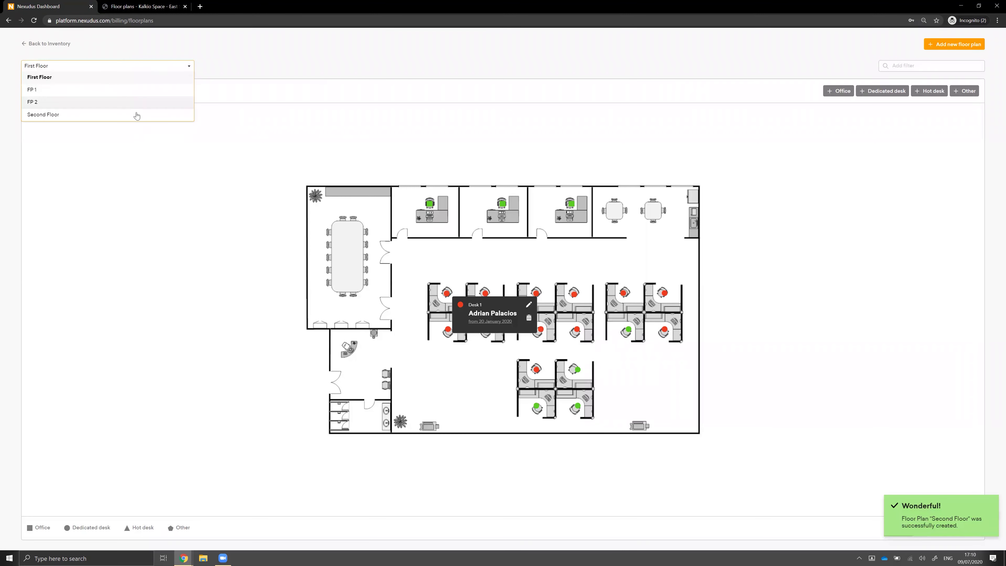
{"action": "left_click", "coordinate": [135, 115]}
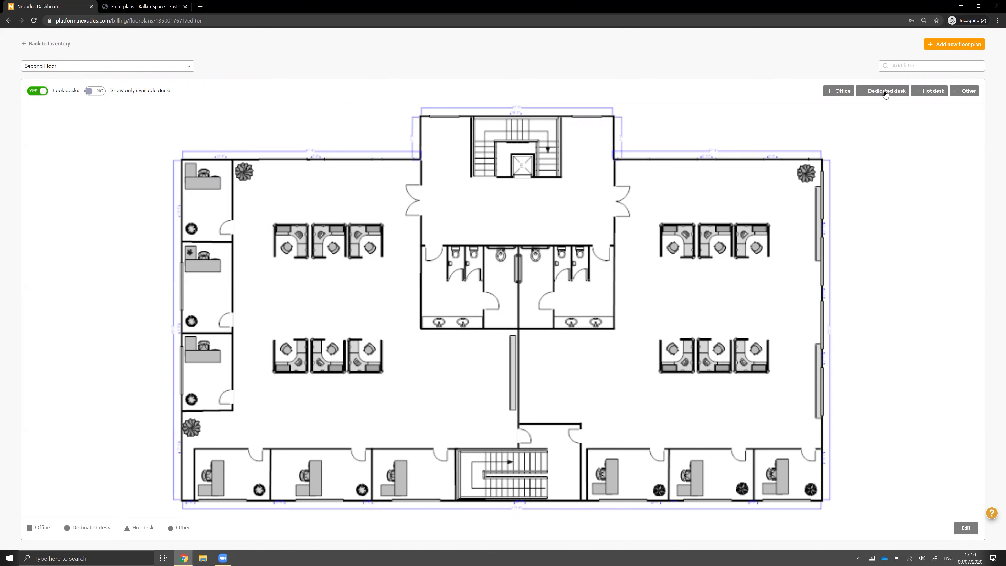
{"action": "left_click", "coordinate": [838, 90]}
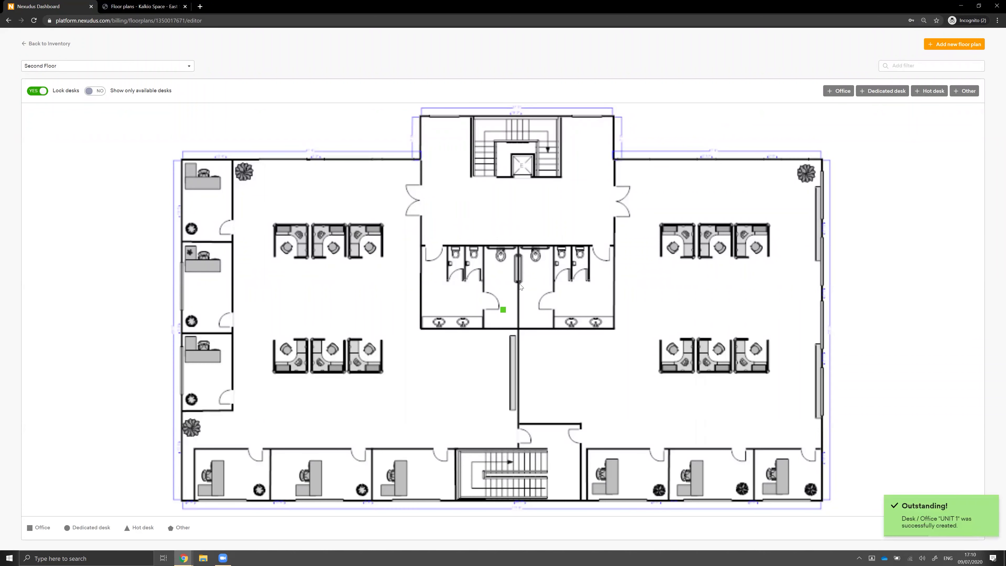
{"action": "left_click", "coordinate": [503, 310]}
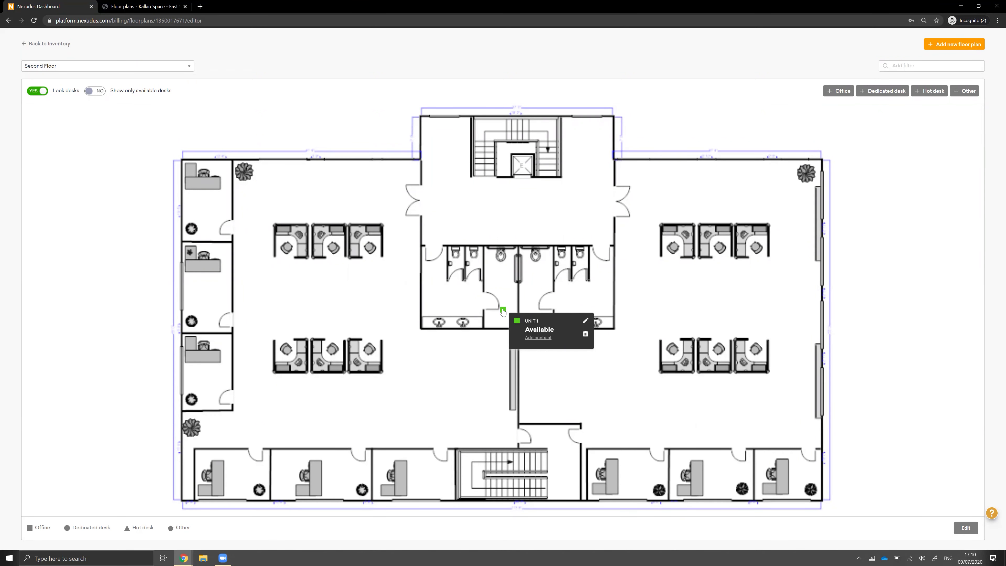
{"action": "left_click", "coordinate": [36, 94]}
{"action": "mouse_move", "coordinate": [504, 312]}
{"action": "left_mouse_down"}
{"action": "mouse_move", "coordinate": [325, 252]}
{"action": "mouse_move", "coordinate": [202, 180]}
{"action": "left_mouse_up"}
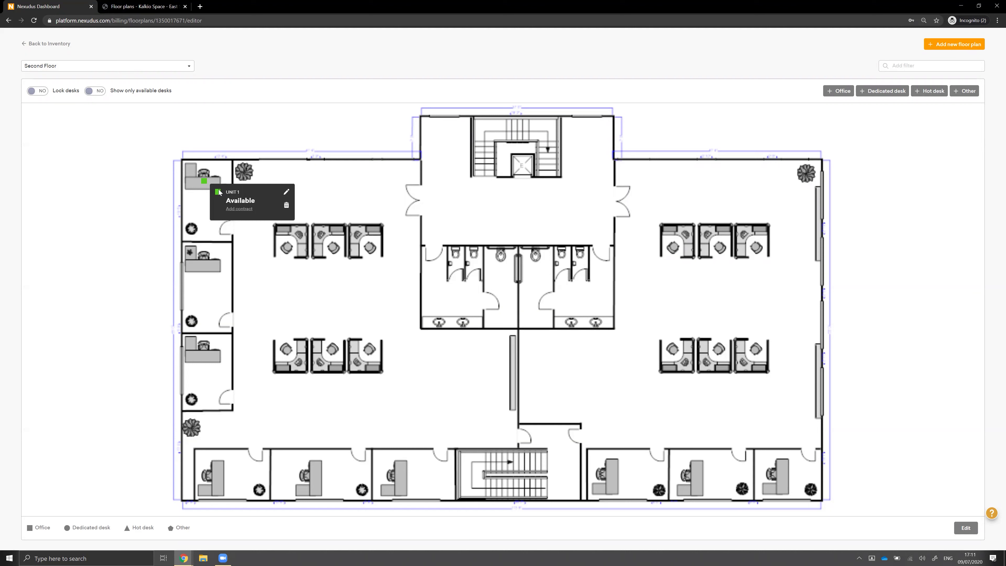
Step: Rename the office unit in the upper-left room as Office 1
{"action": "left_click", "coordinate": [285, 194]}
{"action": "left_click_drag", "start_coordinate": [440, 148], "coordinate": [411, 149]}
{"action": "type", "text": "Office"}
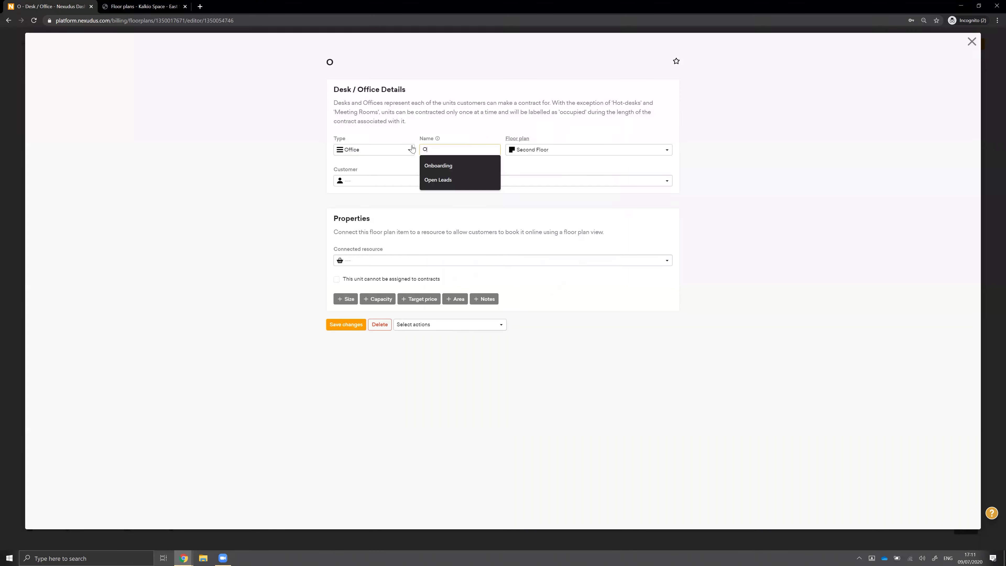
{"action": "key", "text": "BackSpace"}
{"action": "key", "text": "BackSpace"}
{"action": "key", "text": "BackSpace"}
{"action": "type", "text": "ice A"}
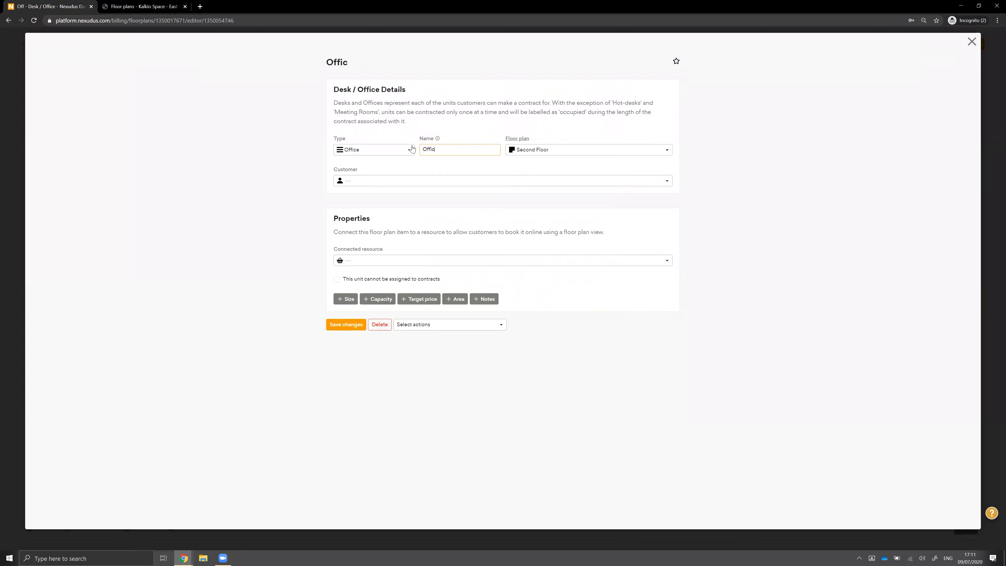
{"action": "key", "text": "BackSpace"}
{"action": "type", "text": "1"}
Step: Give Office 1 a size of 50, a capacity of 5 persons and a target price of 1,500 GBP, and save the changes
{"action": "left_click", "coordinate": [354, 299]}
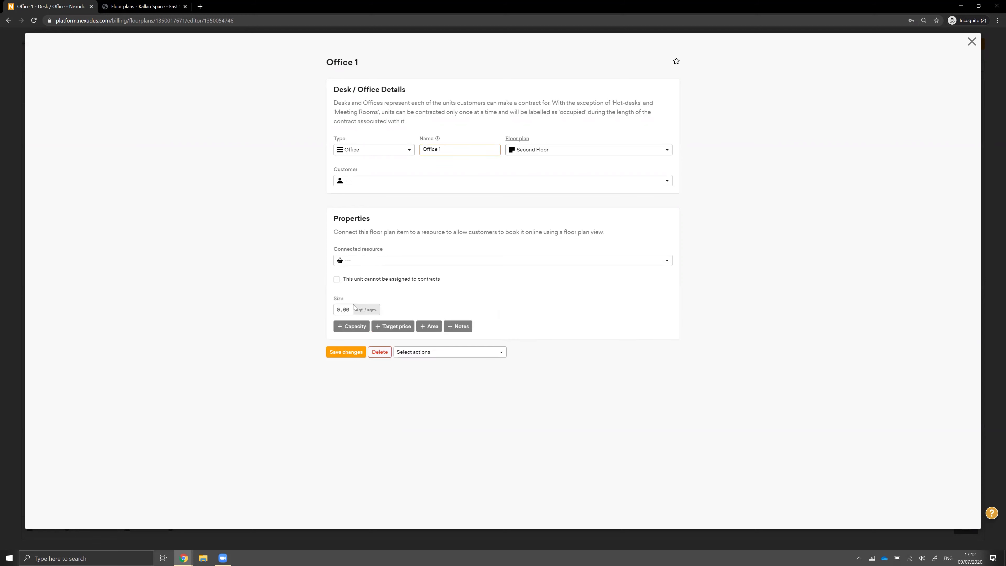
{"action": "left_click", "coordinate": [360, 328]}
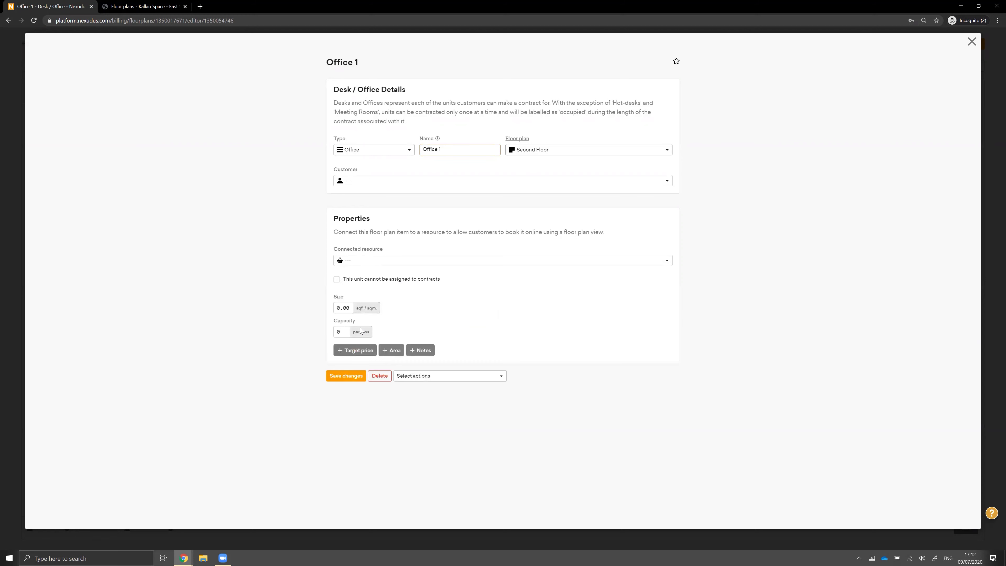
{"action": "left_click", "coordinate": [353, 350]}
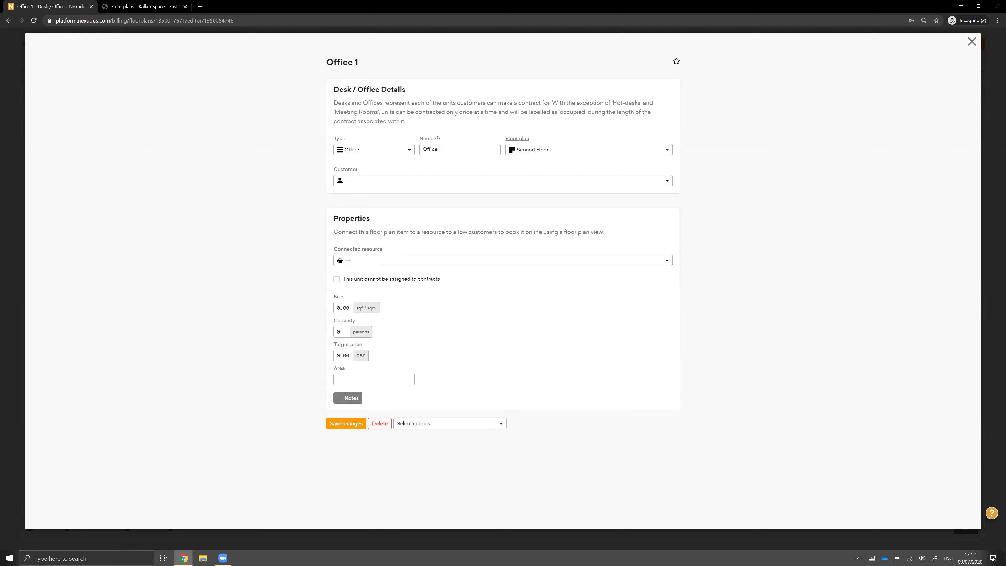
{"action": "left_click_drag", "start_coordinate": [339, 307], "coordinate": [334, 308]}
{"action": "type", "text": "50"}
{"action": "left_click_drag", "start_coordinate": [340, 332], "coordinate": [335, 328]}
{"action": "type", "text": "5"}
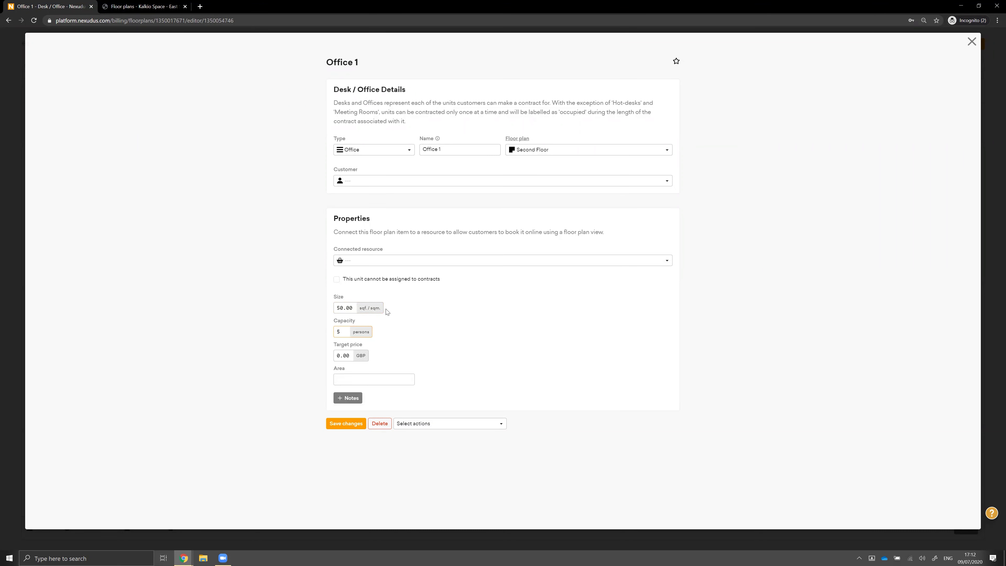
{"action": "left_click_drag", "start_coordinate": [343, 354], "coordinate": [337, 356]}
{"action": "type", "text": "1500"}
{"action": "left_click", "coordinate": [337, 427]}
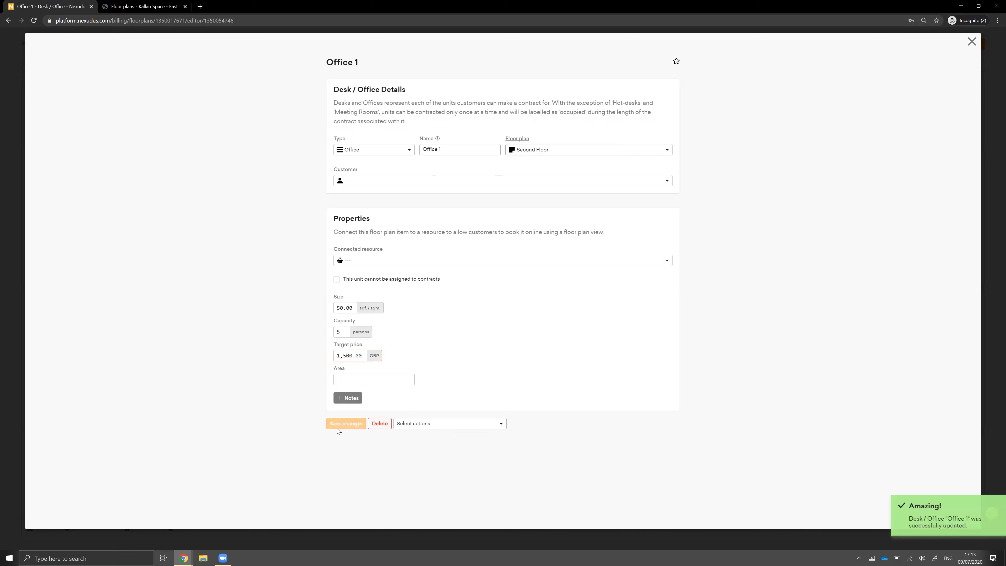
{"action": "left_click", "coordinate": [971, 41]}
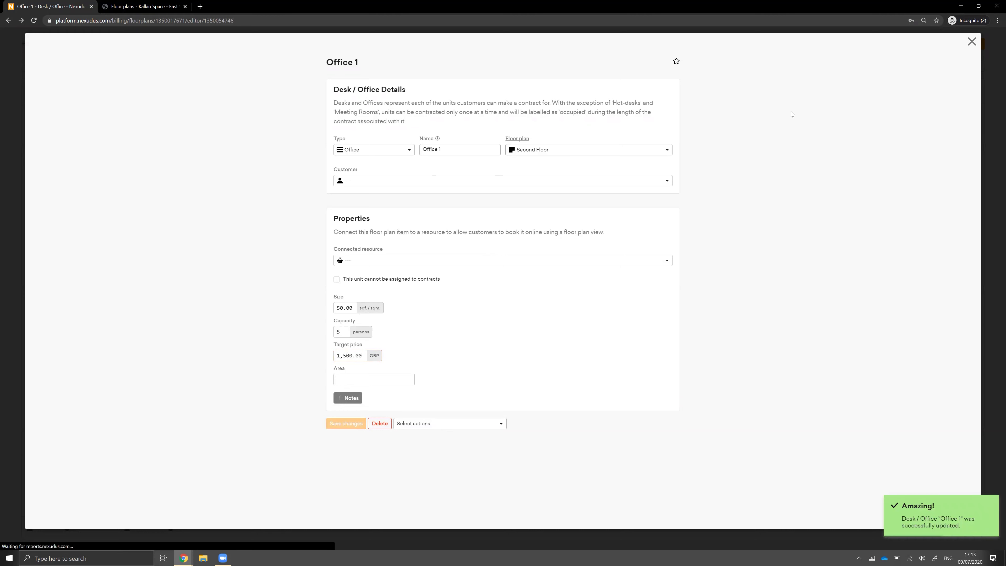
Step: Add two more office units to the Second Floor plan, checking the details of the existing units
{"action": "left_click", "coordinate": [204, 182]}
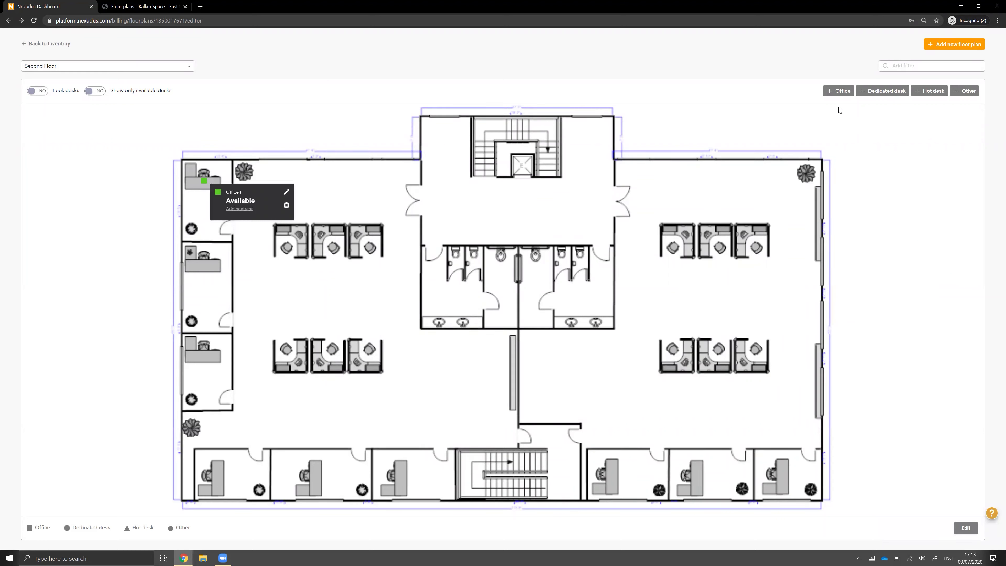
{"action": "left_click", "coordinate": [837, 92]}
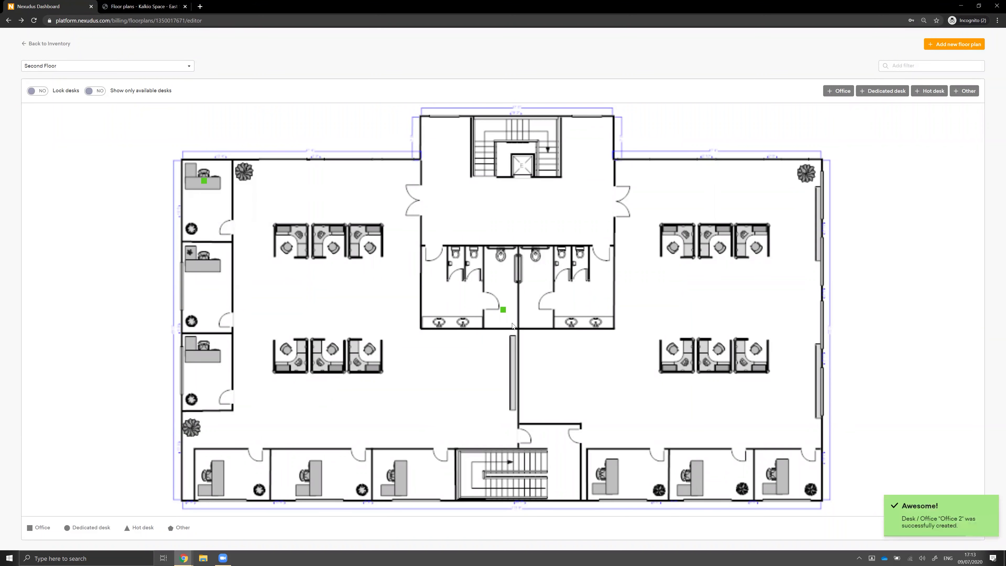
{"action": "left_click", "coordinate": [503, 312]}
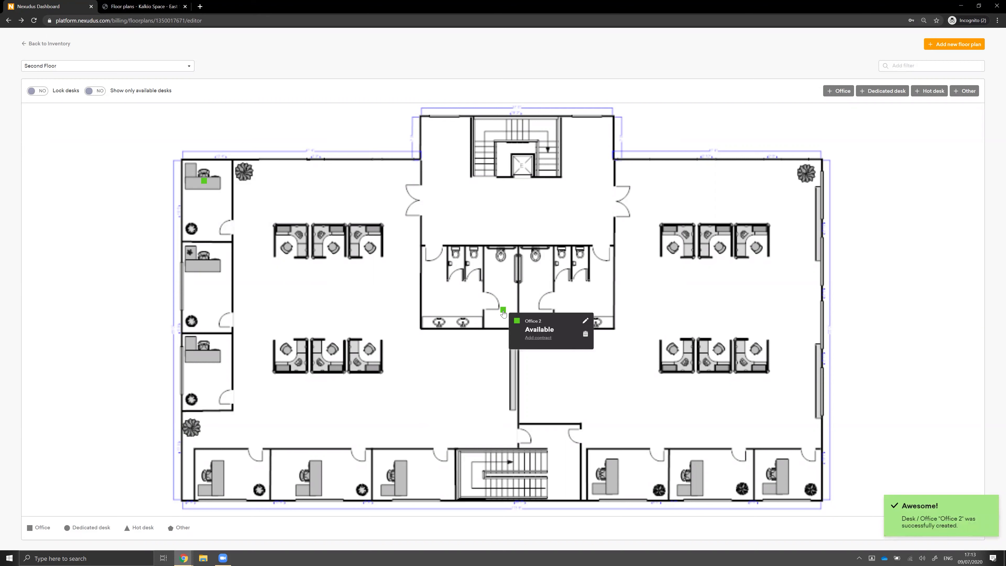
{"action": "left_click", "coordinate": [205, 183]}
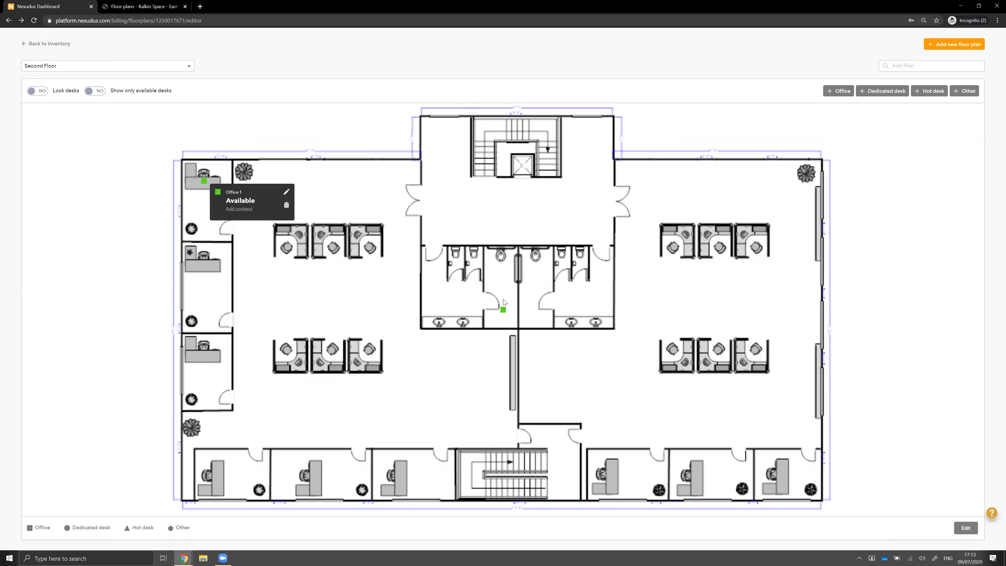
{"action": "left_click", "coordinate": [503, 311]}
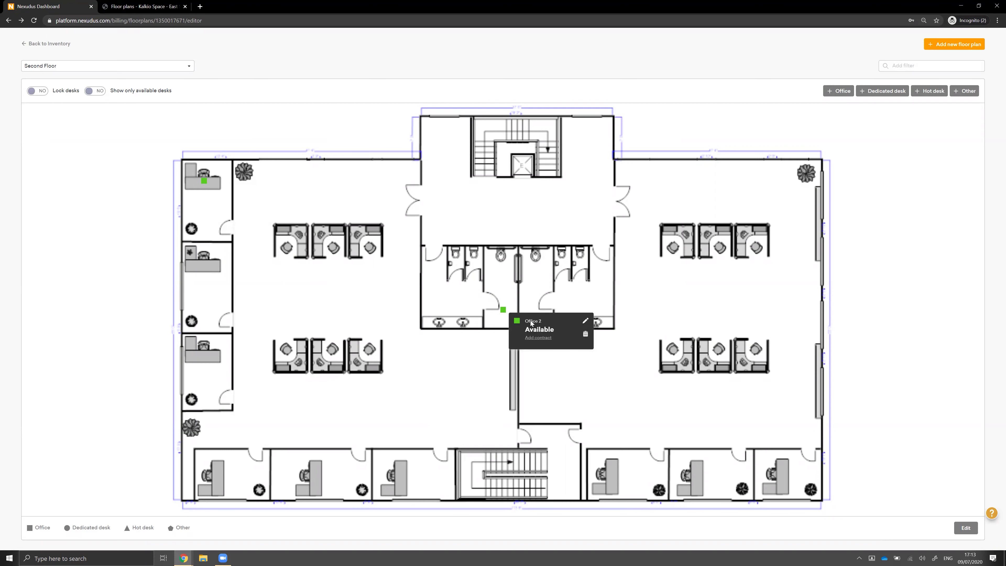
{"action": "left_click", "coordinate": [834, 93]}
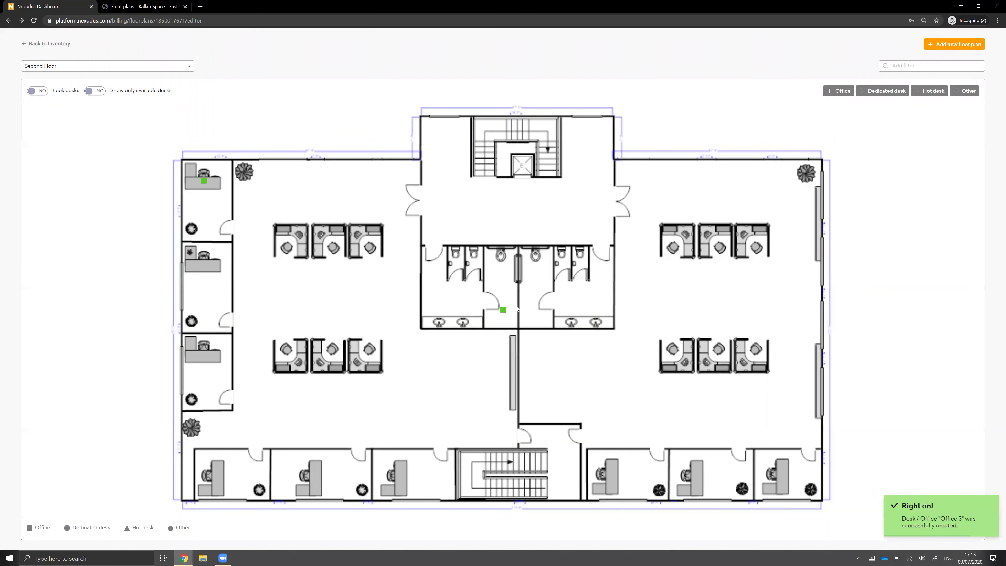
{"action": "left_click", "coordinate": [503, 309]}
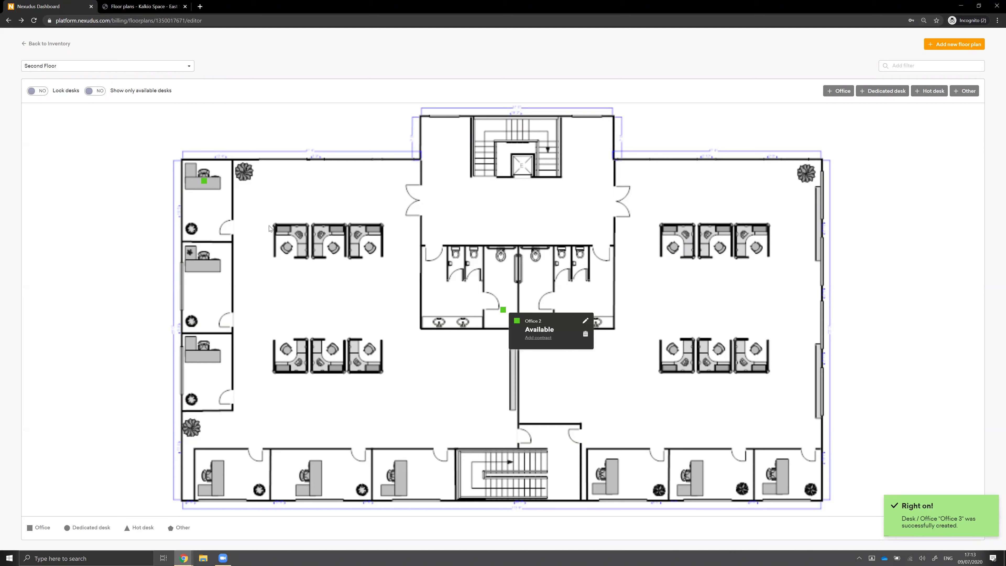
Step: Move Office 2 onto the desk in the middle-left room and Office 3 onto the desk in the room below it
{"action": "mouse_move", "coordinate": [501, 313]}
{"action": "left_mouse_down"}
{"action": "mouse_move", "coordinate": [253, 302]}
{"action": "mouse_move", "coordinate": [205, 257]}
{"action": "left_mouse_up"}
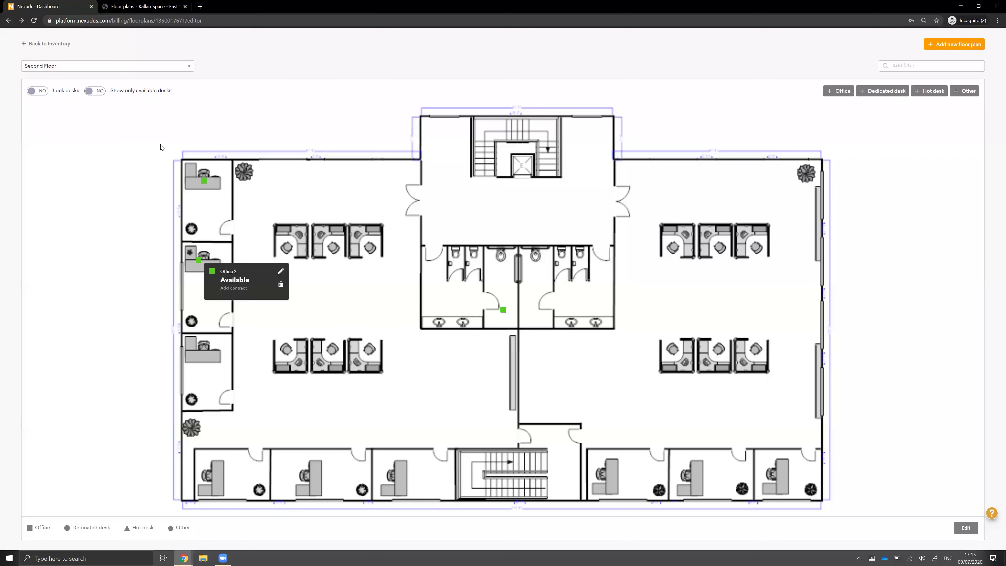
{"action": "left_click_drag", "start_coordinate": [199, 261], "coordinate": [204, 261]}
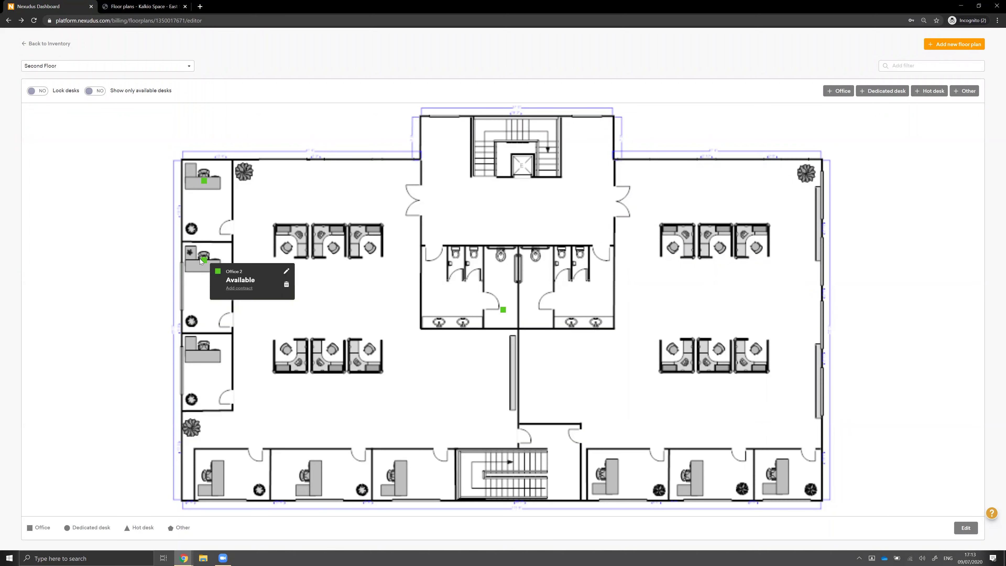
{"action": "left_click_drag", "start_coordinate": [502, 310], "coordinate": [202, 349]}
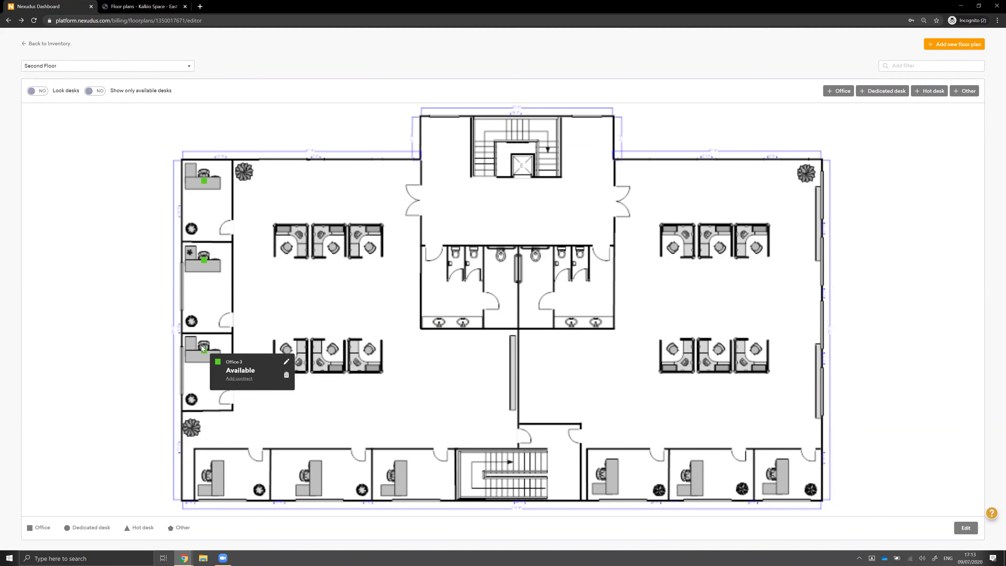
{"action": "left_click", "coordinate": [200, 261]}
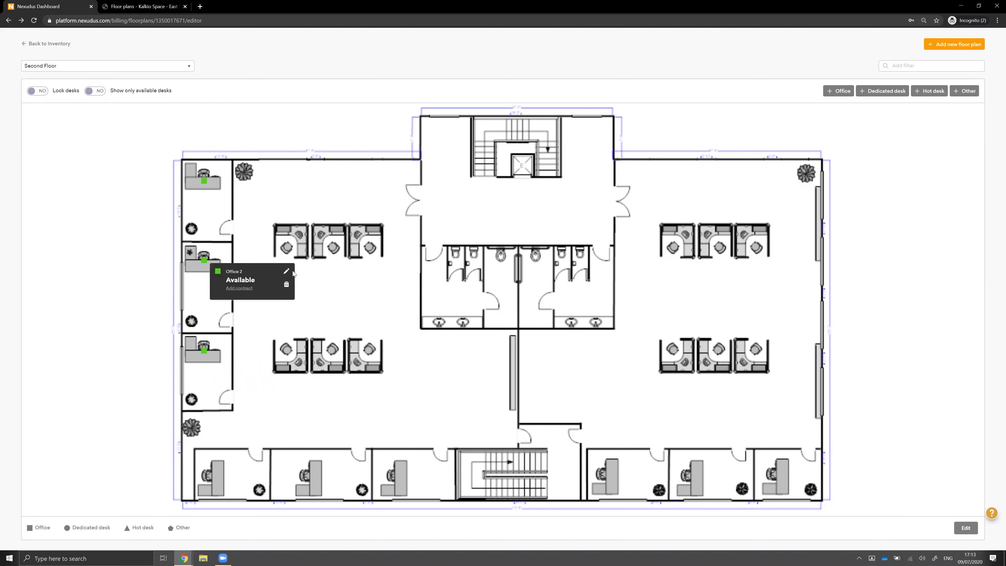
Step: Review the details of Office 2 without changing them and return to the inventory overview
{"action": "left_click", "coordinate": [287, 273]}
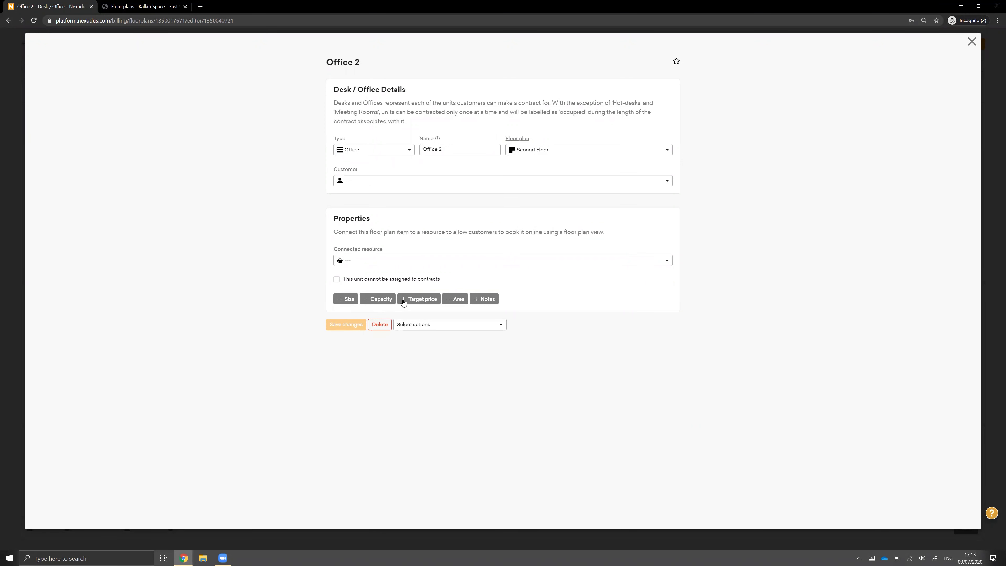
{"action": "left_click", "coordinate": [971, 41]}
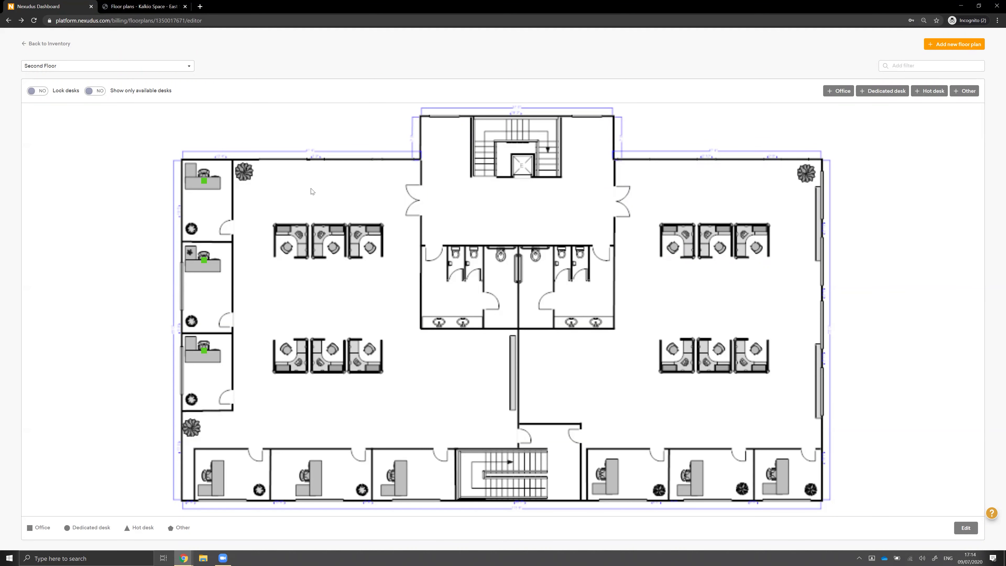
{"action": "left_click", "coordinate": [24, 44]}
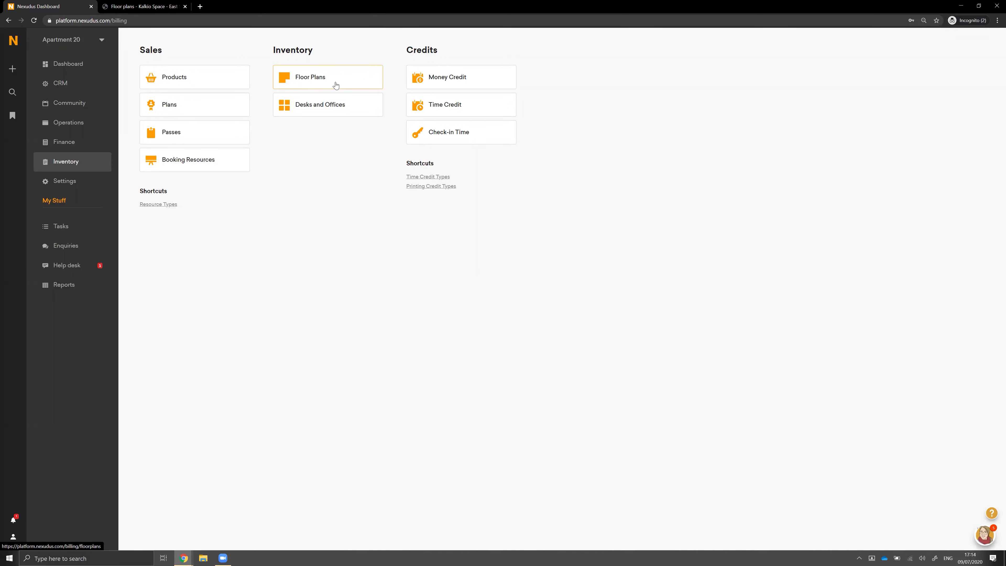
Step: Open the import page for floor plan items in the settings to view its CSV template and upload options
{"action": "left_click", "coordinate": [72, 186]}
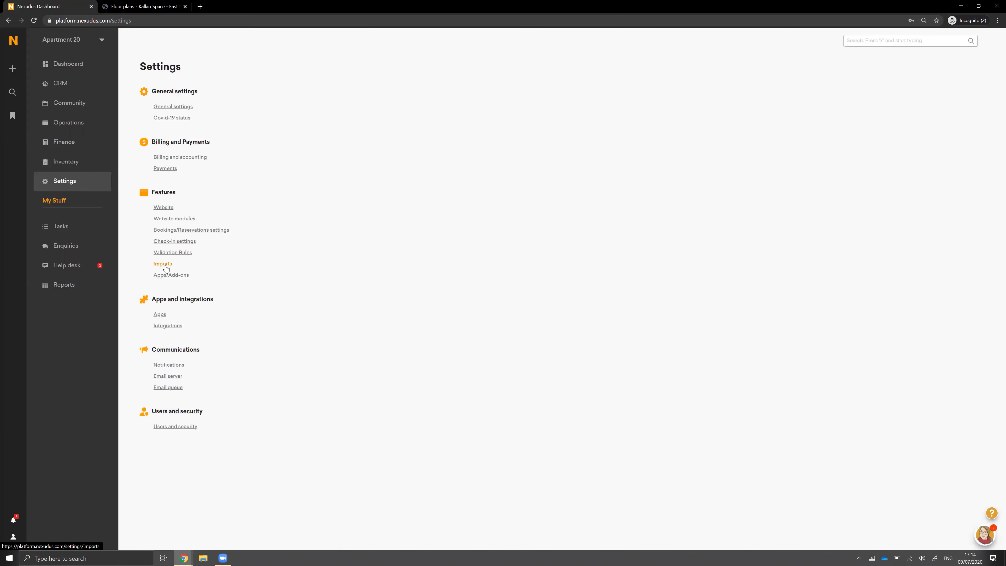
{"action": "left_click", "coordinate": [162, 265]}
{"action": "left_click", "coordinate": [358, 66]}
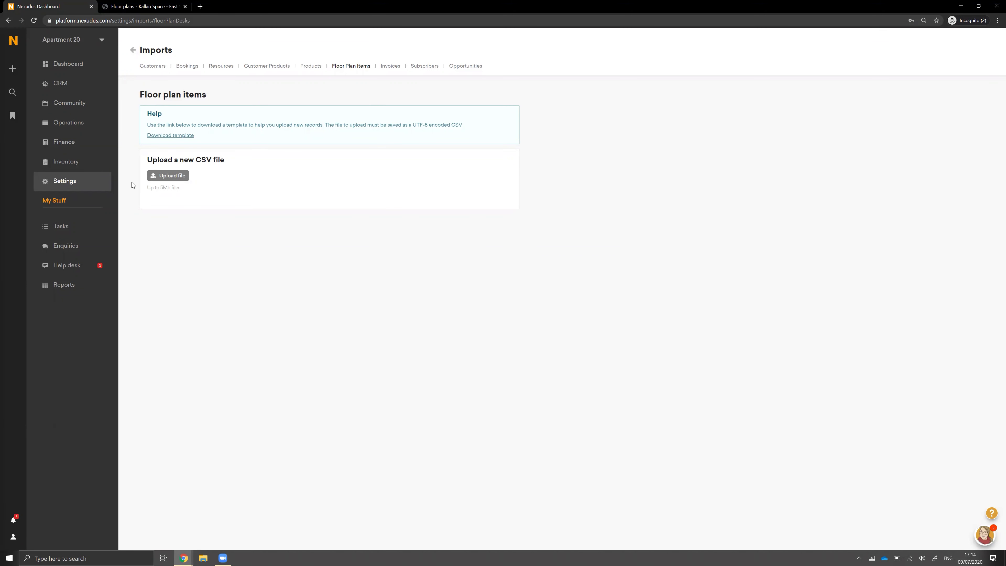
Step: Reopen the Second Floor plan from the inventory and view the availability of Office 3
{"action": "left_click", "coordinate": [96, 164]}
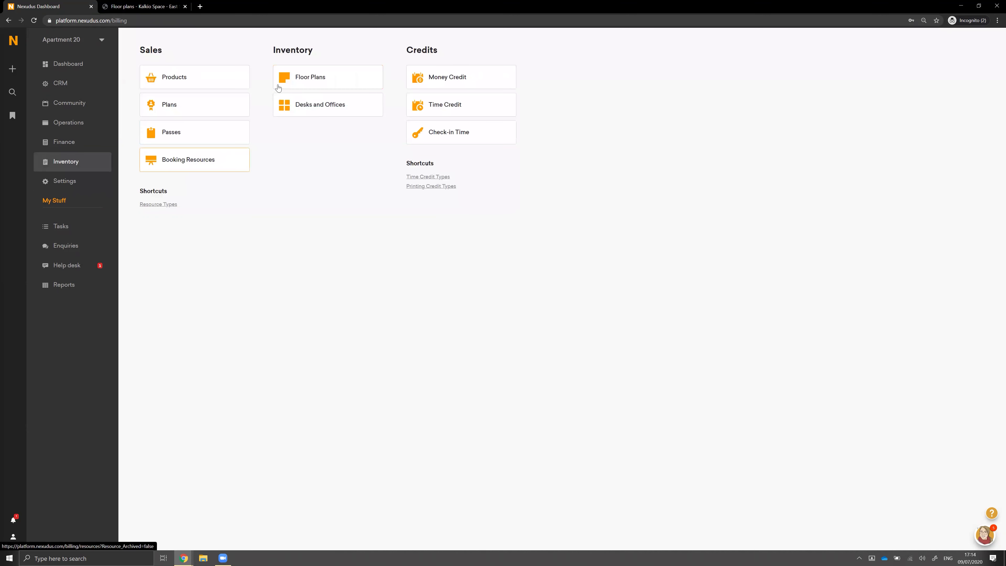
{"action": "left_click", "coordinate": [278, 86]}
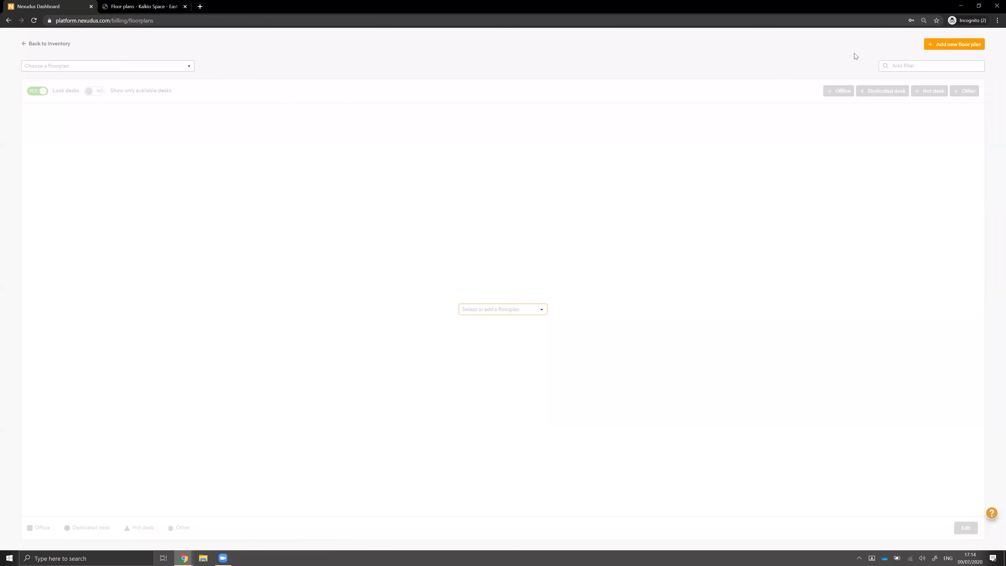
{"action": "left_click", "coordinate": [140, 66]}
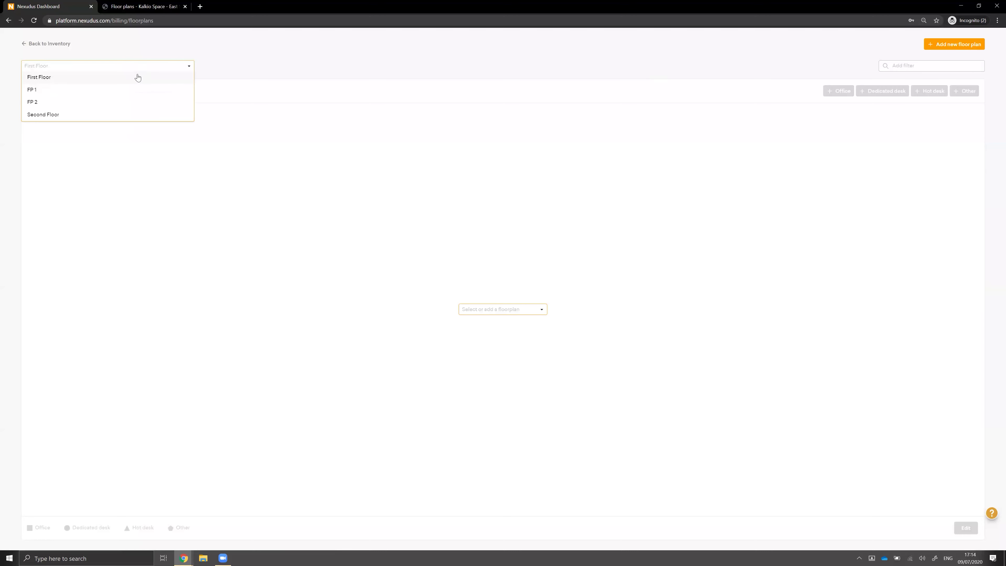
{"action": "left_click", "coordinate": [133, 114]}
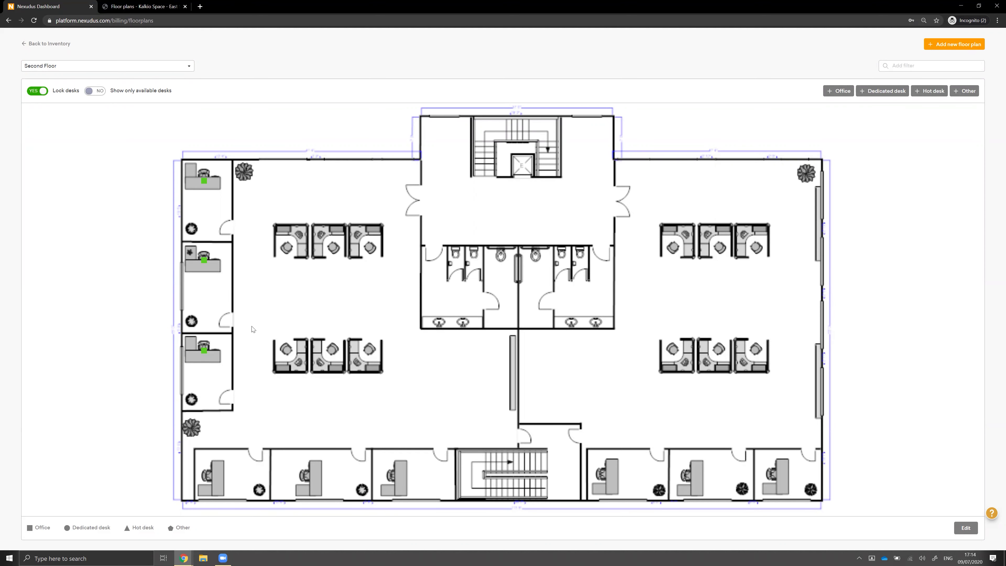
{"action": "left_click", "coordinate": [204, 351]}
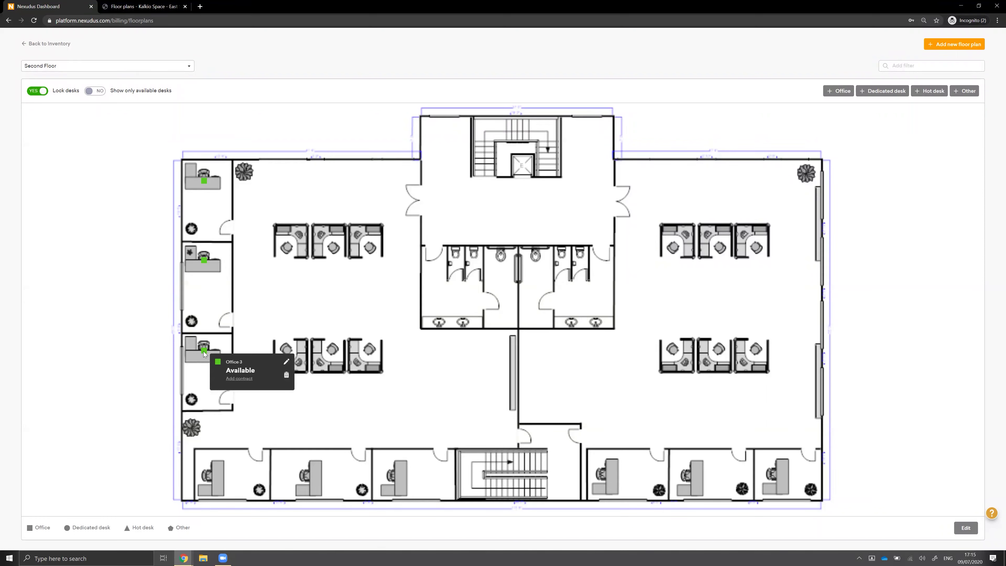
Step: Open the inventory's list of desks and offices and filter it to the available units
{"action": "left_click", "coordinate": [26, 45]}
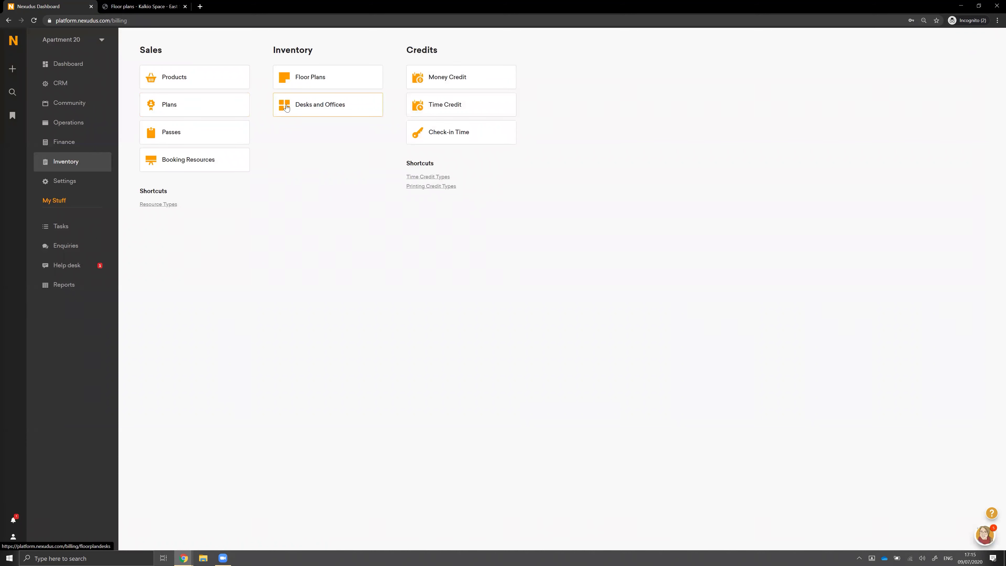
{"action": "left_click", "coordinate": [332, 108]}
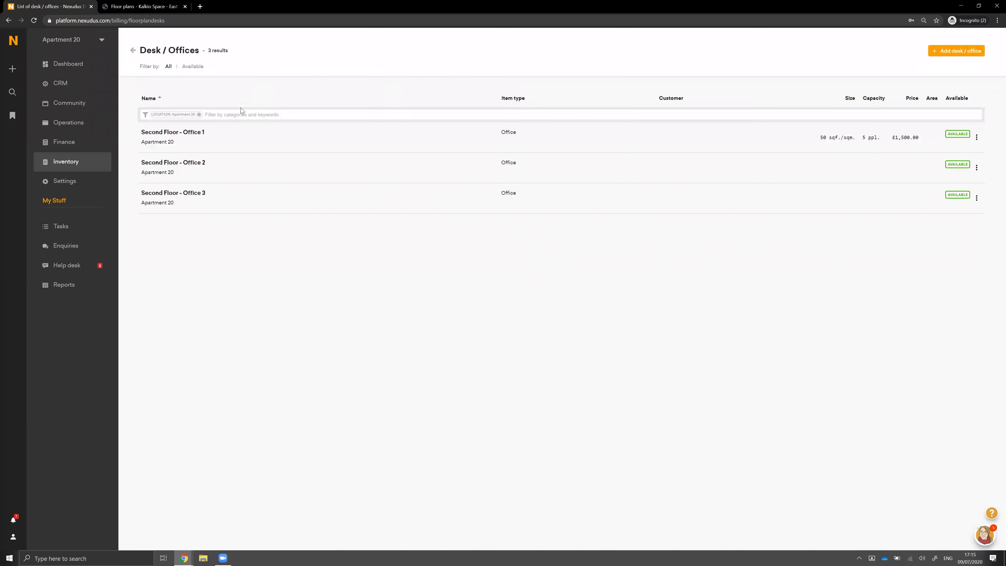
{"action": "left_click", "coordinate": [194, 68]}
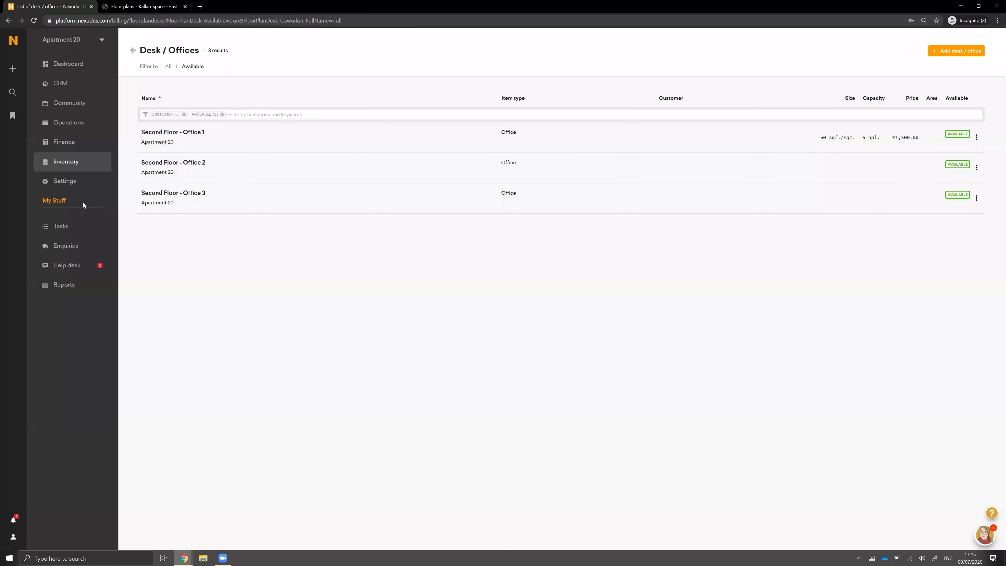
{"action": "key", "text": "alt+Tab"}
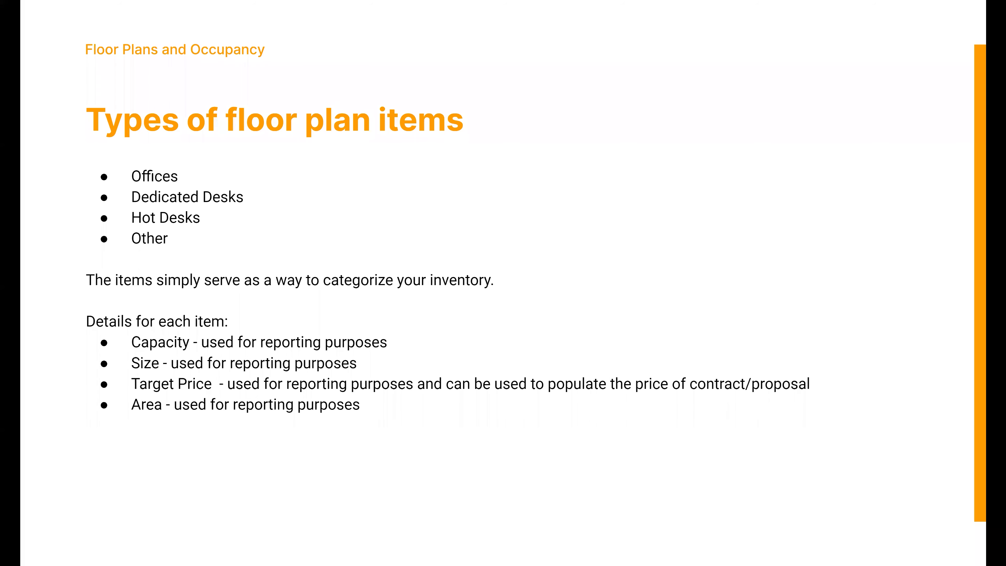
{"action": "key", "text": "Right"}
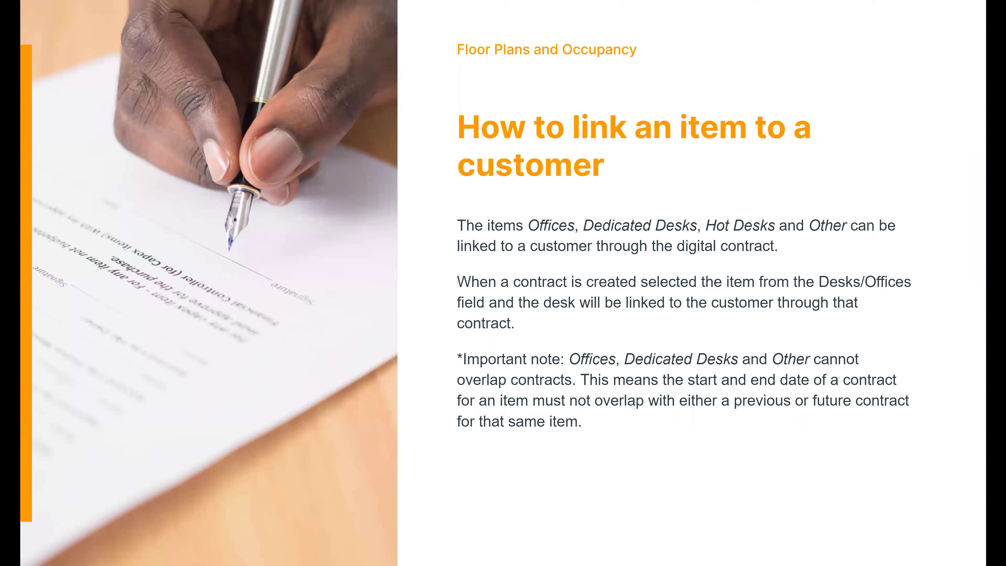